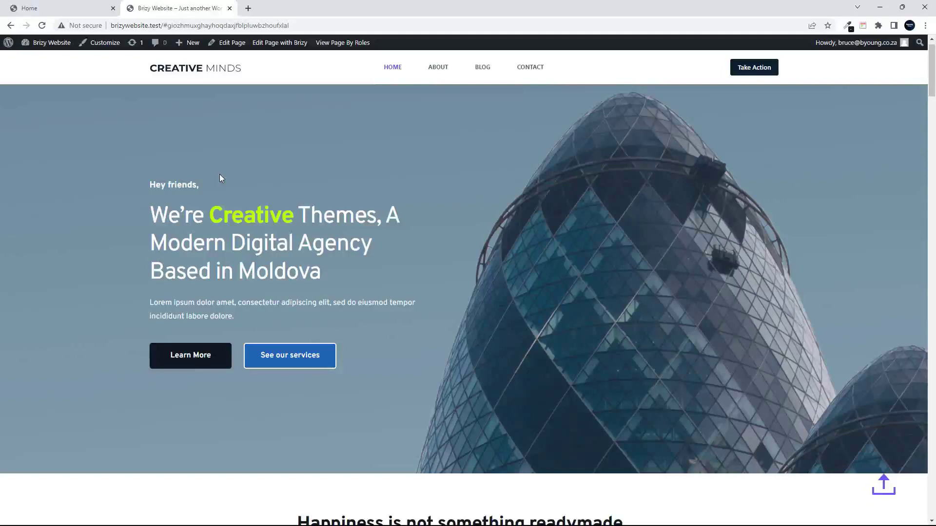
# - Test the existing scroll-to-top arrow on the live page
pyautogui.scroll(1, 804, 419)
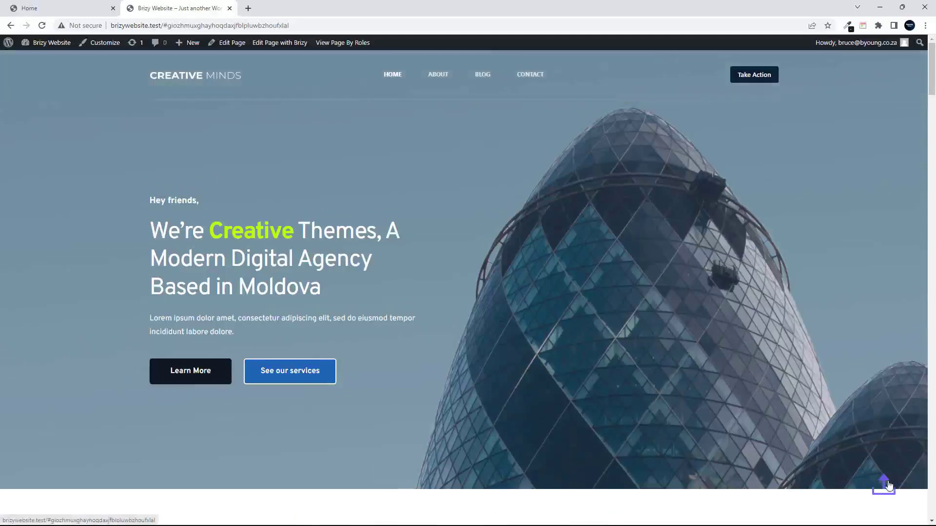
pyautogui.scroll(-4, 712, 327)
pyautogui.scroll(5, 718, 324)
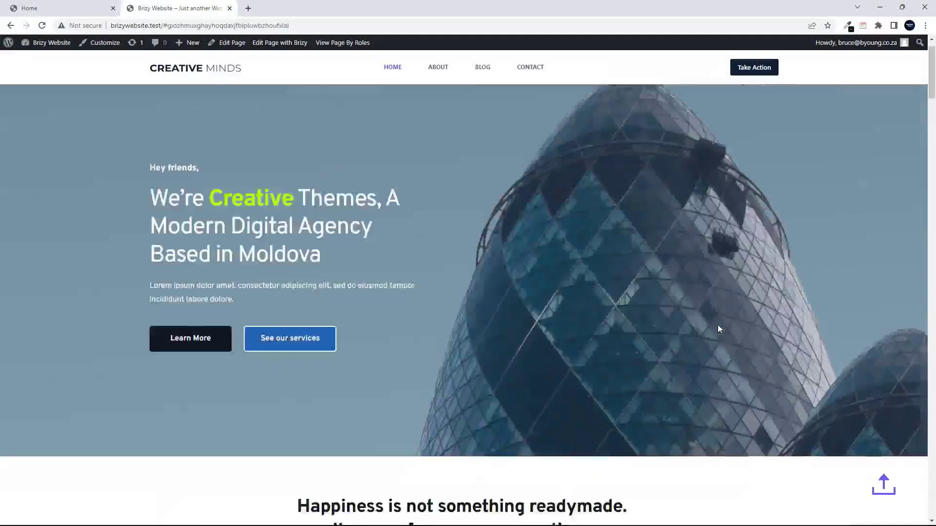
pyautogui.scroll(-8, 717, 326)
pyautogui.scroll(-15, 717, 326)
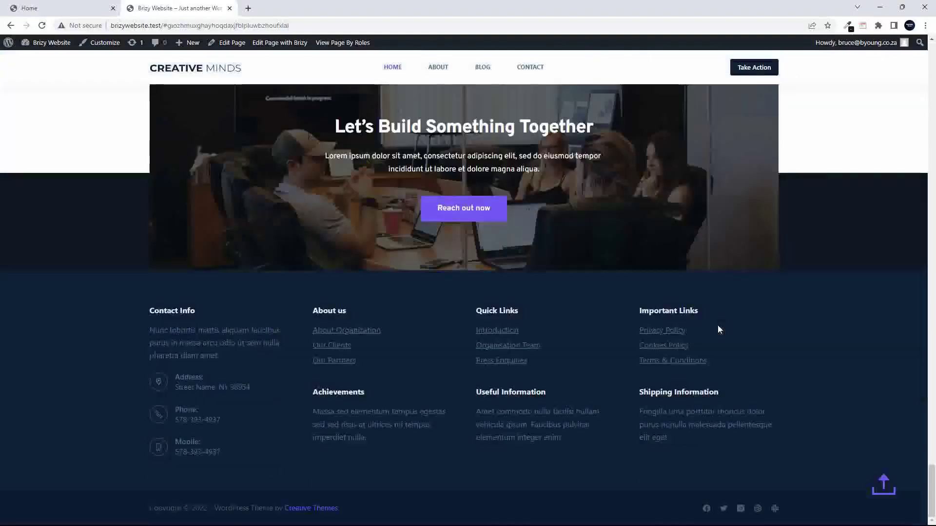
pyautogui.click(885, 484)
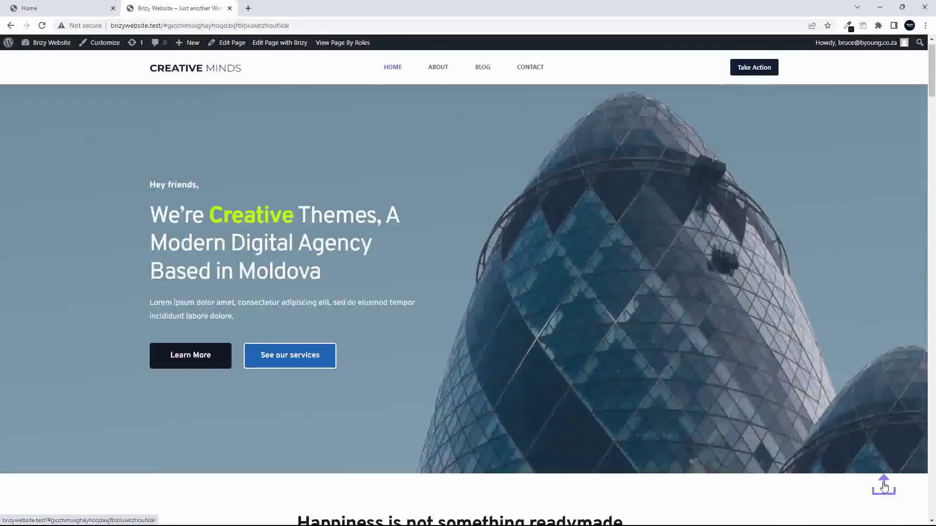
# - In the editor tab, select the old scroll-to-top arrow icon and delete it
pyautogui.click(48, 12)
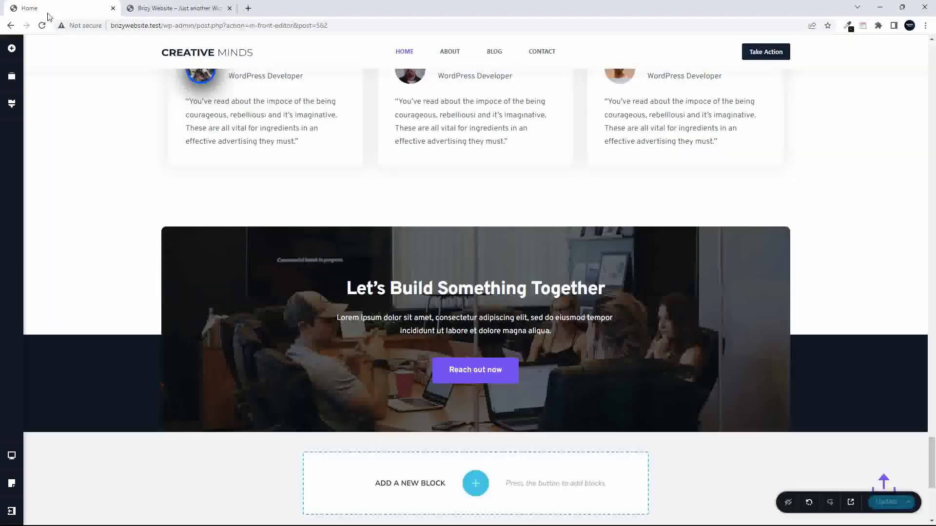
pyautogui.rightClick(884, 483)
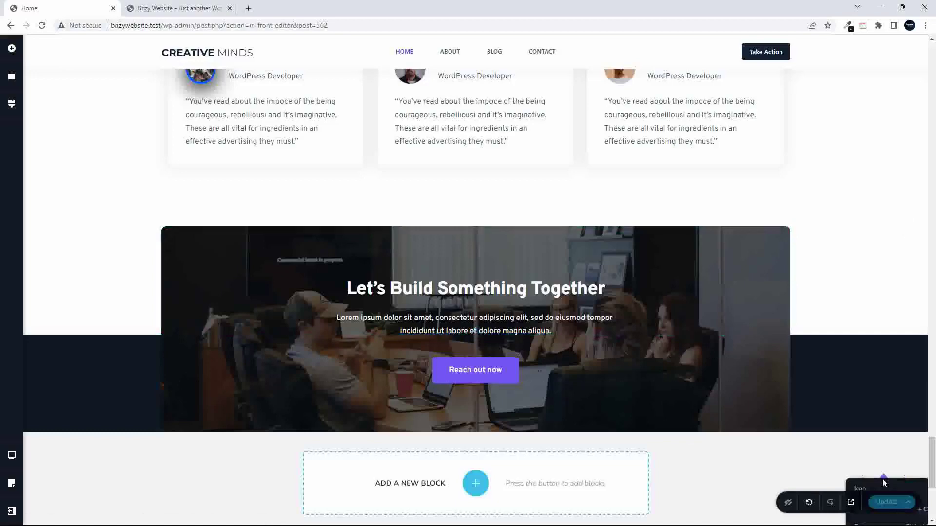
pyautogui.click(884, 483)
pyautogui.click(884, 483)
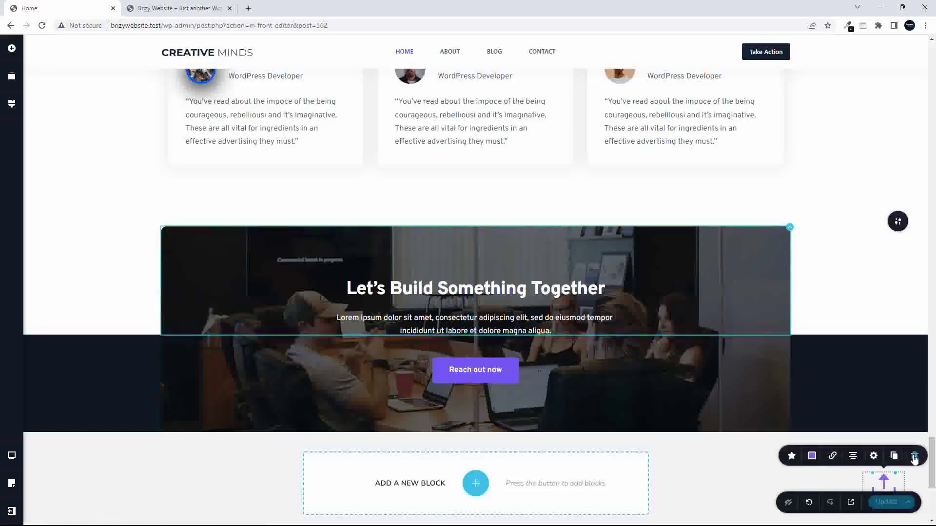
pyautogui.click(914, 456)
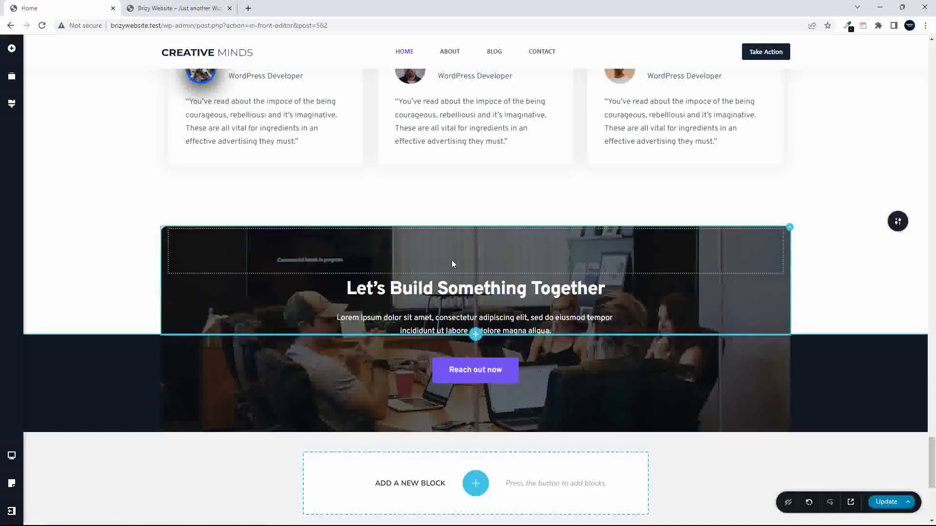
pyautogui.scroll(-6, 451, 264)
pyautogui.scroll(5, 452, 285)
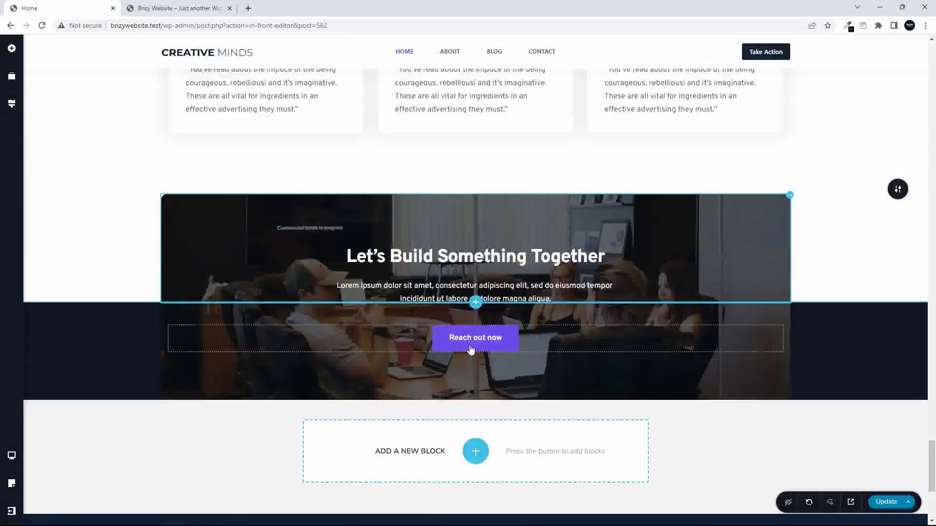
pyautogui.scroll(-5, 471, 349)
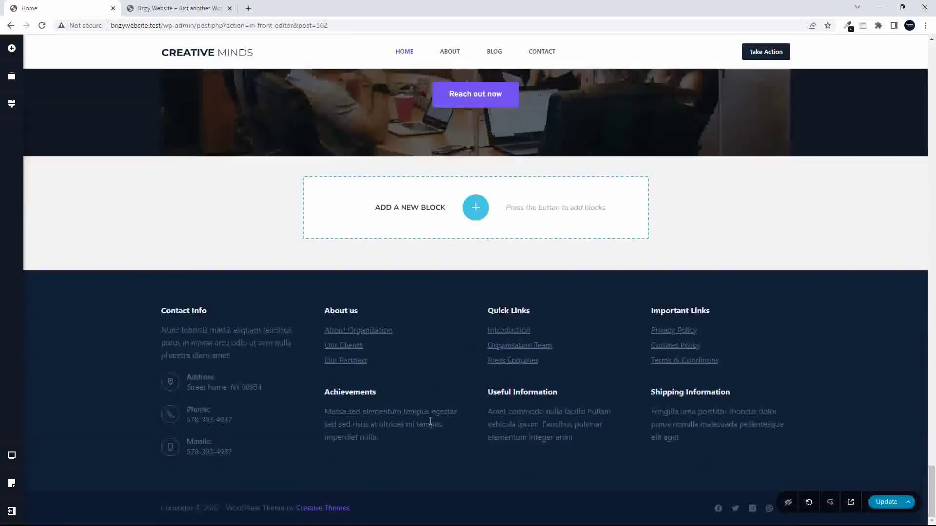
pyautogui.scroll(4, 422, 419)
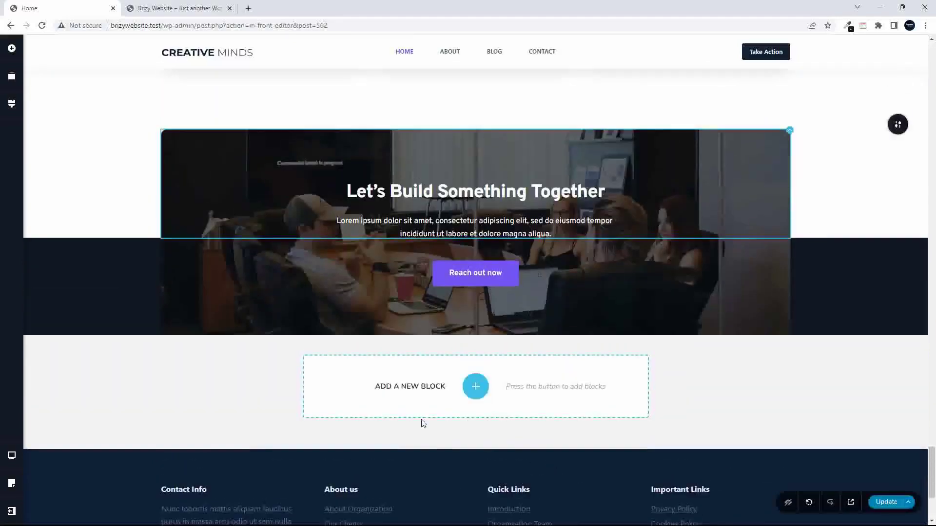
pyautogui.scroll(1, 424, 419)
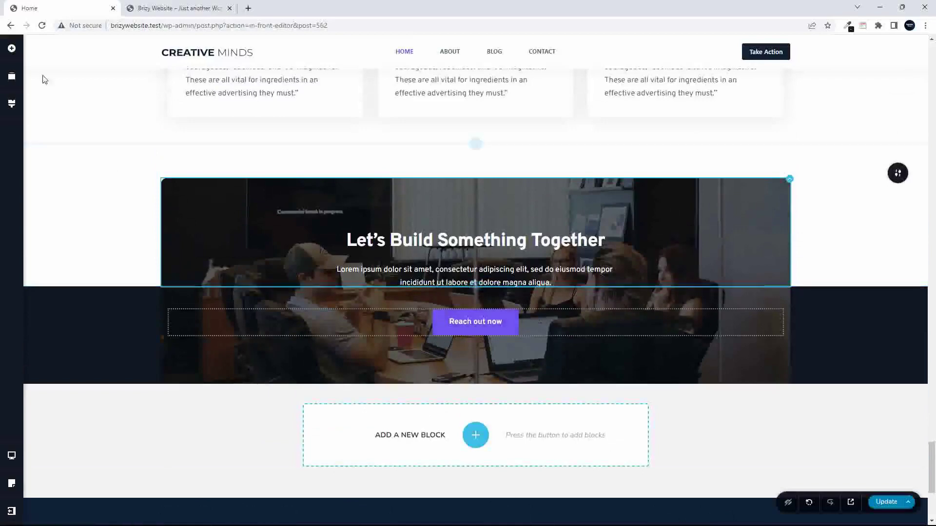
# - Search elements for 'ic' and drop an Icon below the Reach out now button
pyautogui.click(12, 49)
pyautogui.click(76, 83)
pyautogui.write('ic')
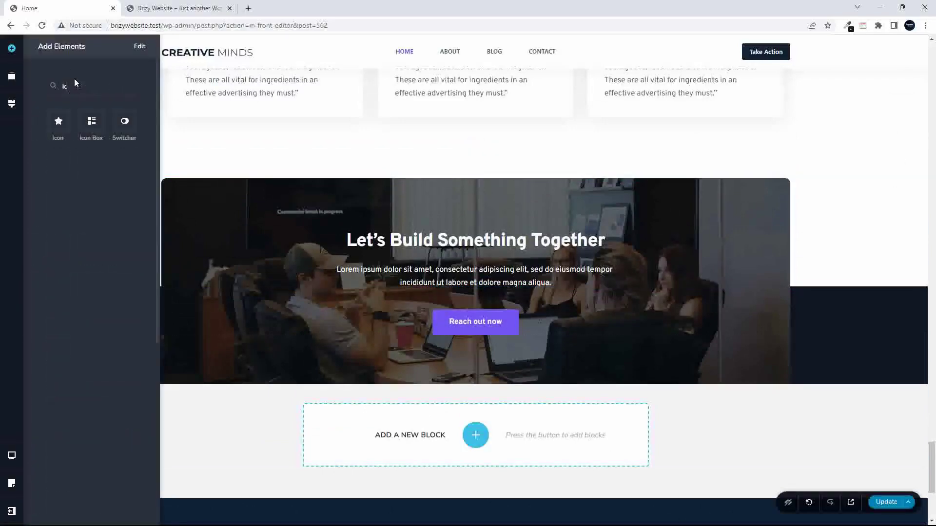
pyautogui.moveTo(59, 123); pyautogui.dragTo(476, 376)
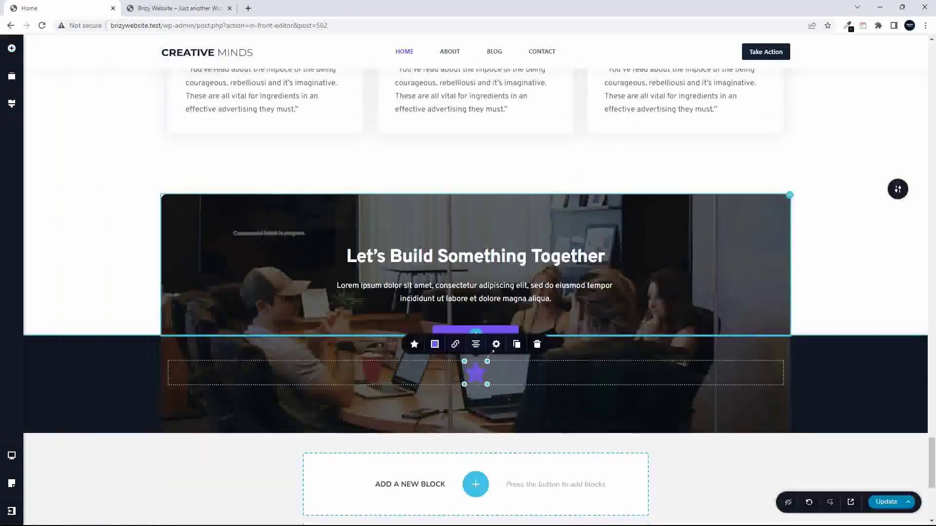
pyautogui.click(496, 345)
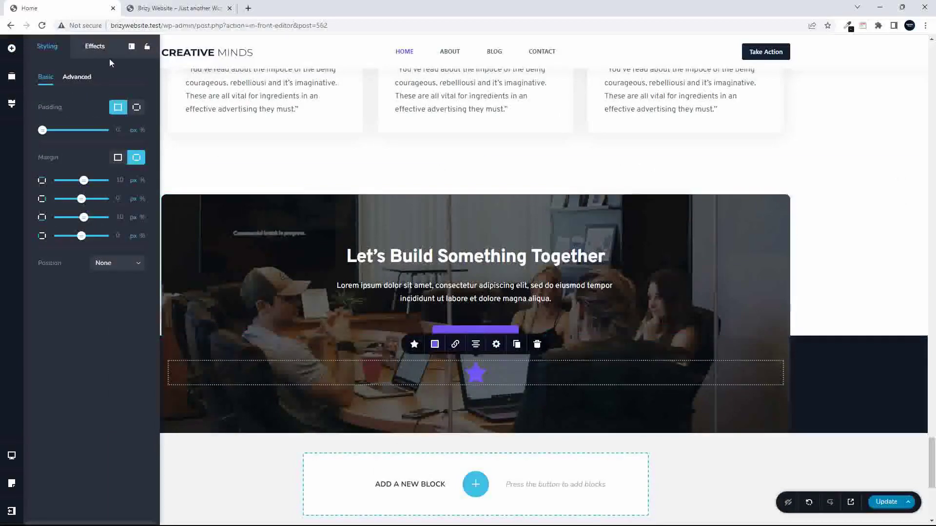
# - Set the new icon's position mode to Fixed in its settings panel
pyautogui.click(130, 47)
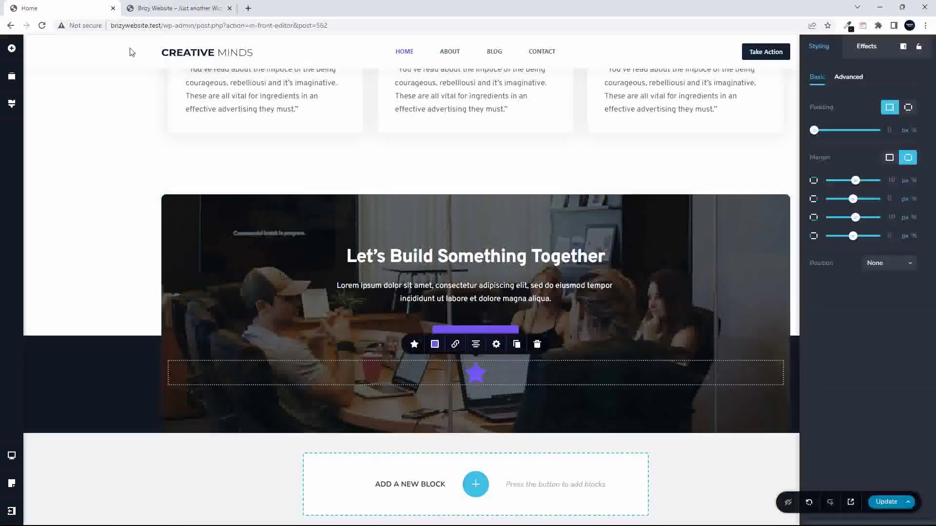
pyautogui.click(905, 47)
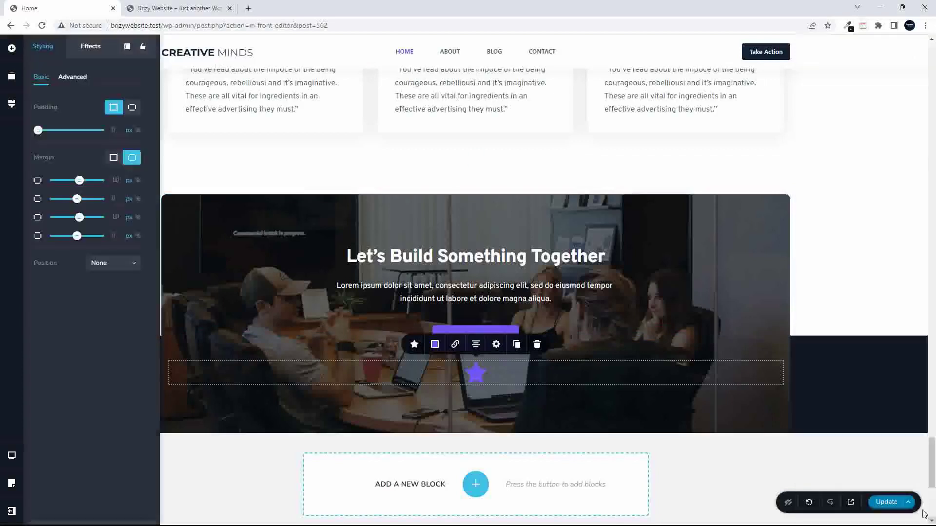
pyautogui.click(103, 266)
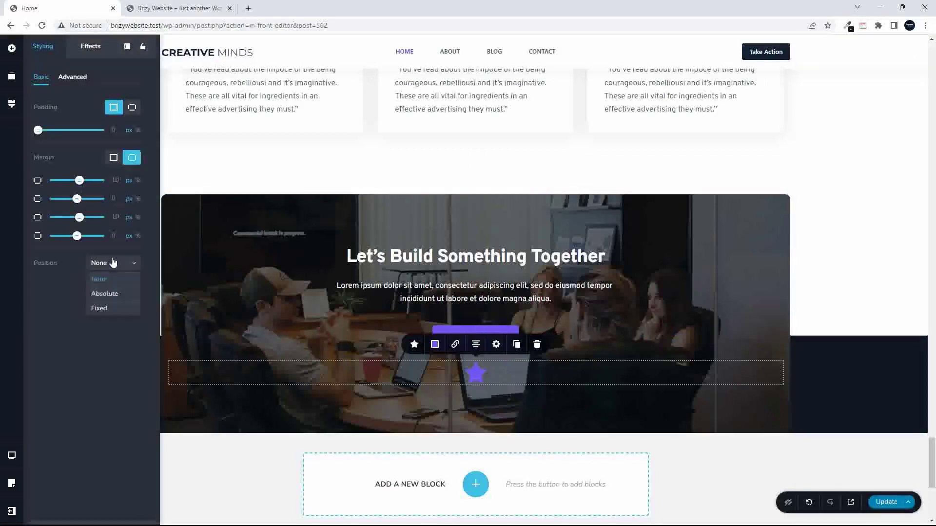
pyautogui.click(99, 308)
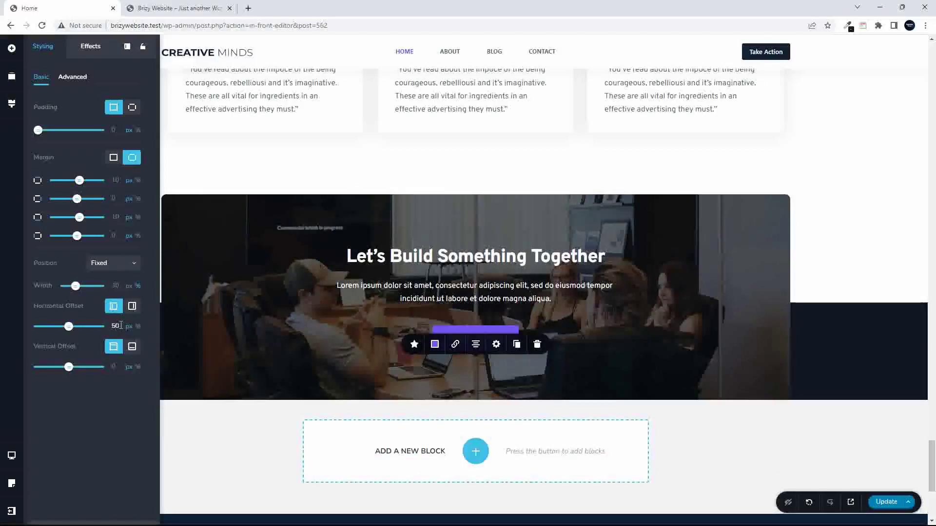
# - Anchor the icon to the right and bottom with 50 px offsets and narrow its px width
pyautogui.click(111, 367)
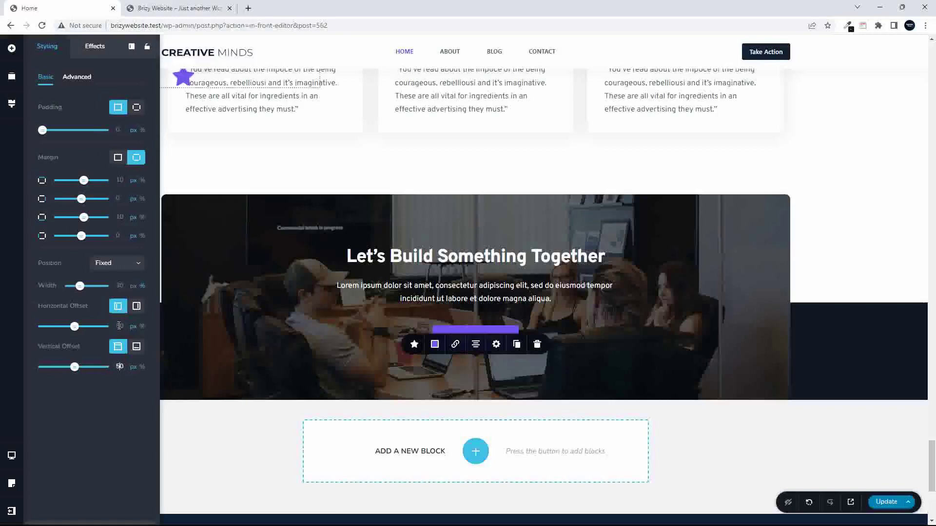
pyautogui.scroll(-5, 436, 370)
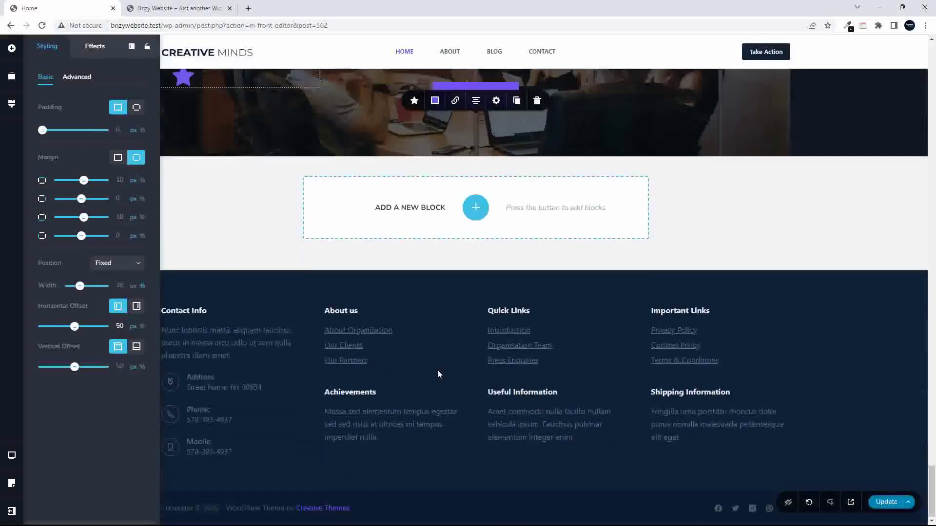
pyautogui.scroll(1, 437, 375)
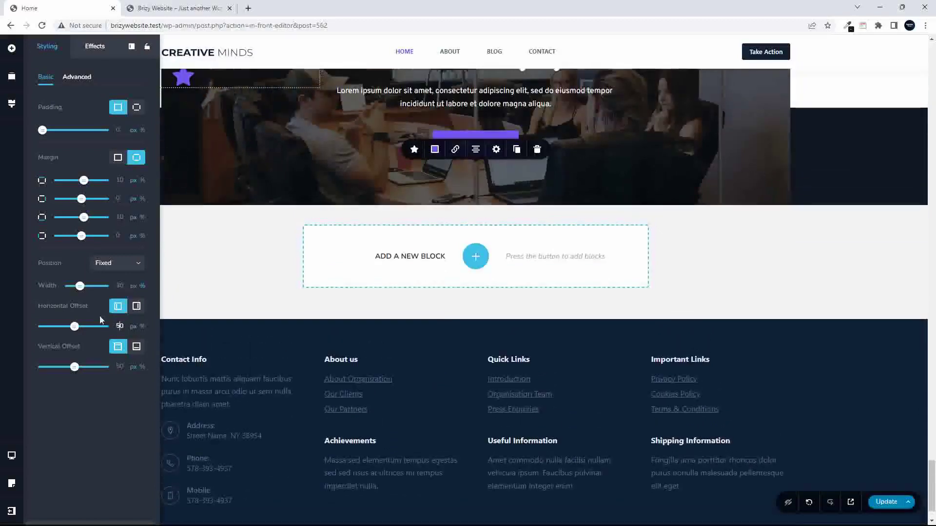
pyautogui.click(133, 286)
pyautogui.moveTo(69, 286); pyautogui.dragTo(75, 287)
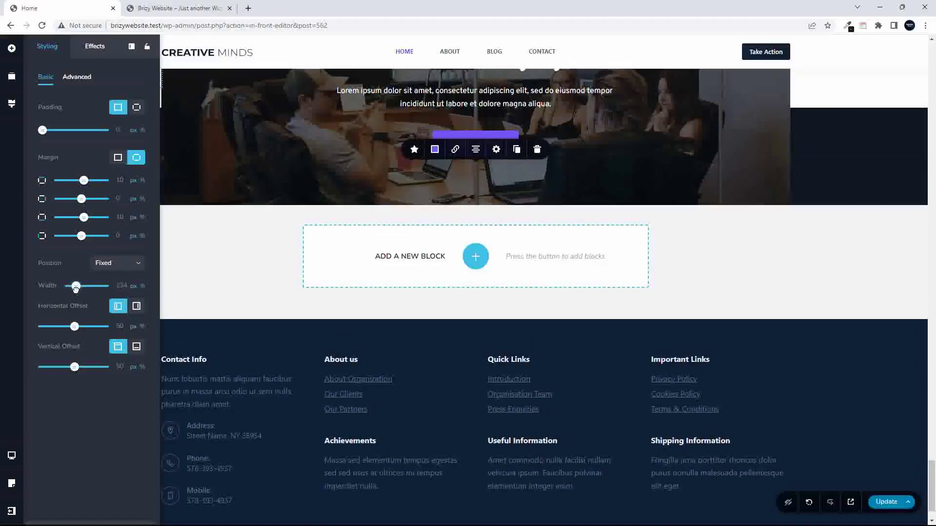
pyautogui.click(136, 307)
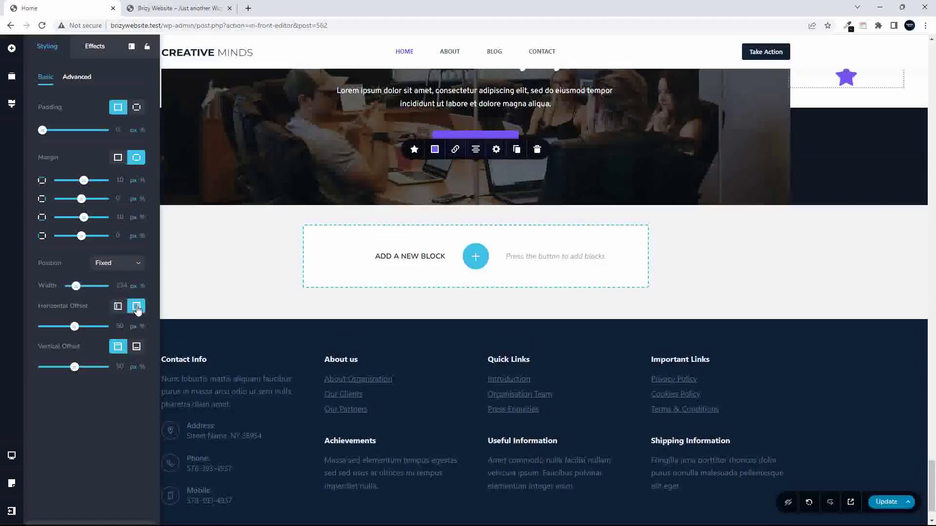
pyautogui.click(137, 349)
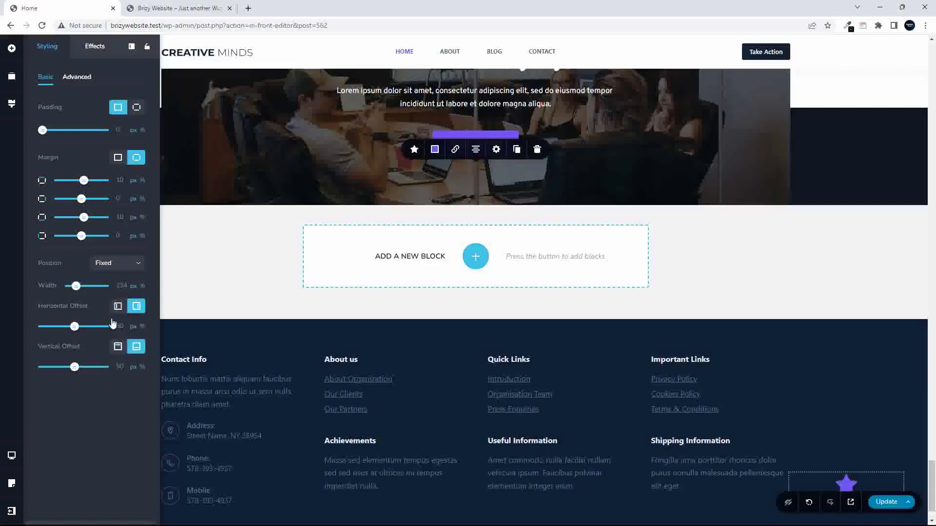
pyautogui.moveTo(75, 286); pyautogui.dragTo(71, 285)
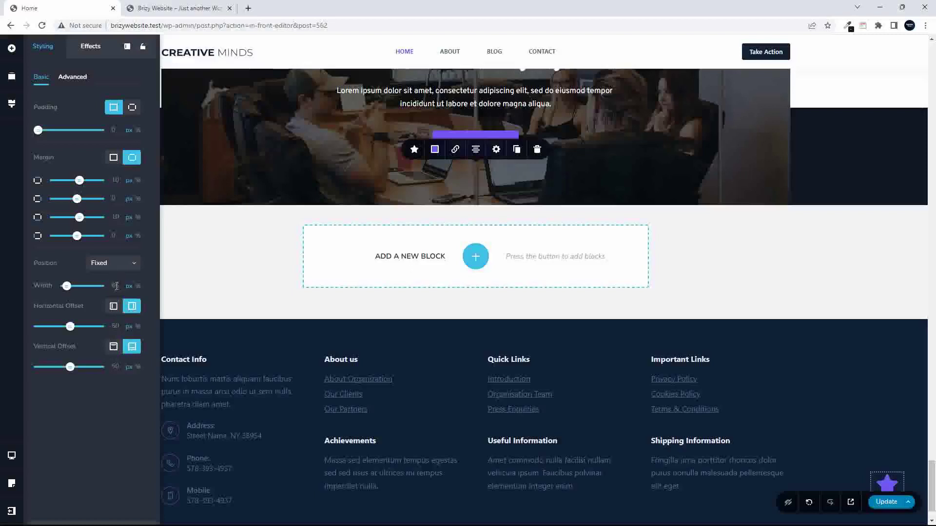
pyautogui.click(414, 150)
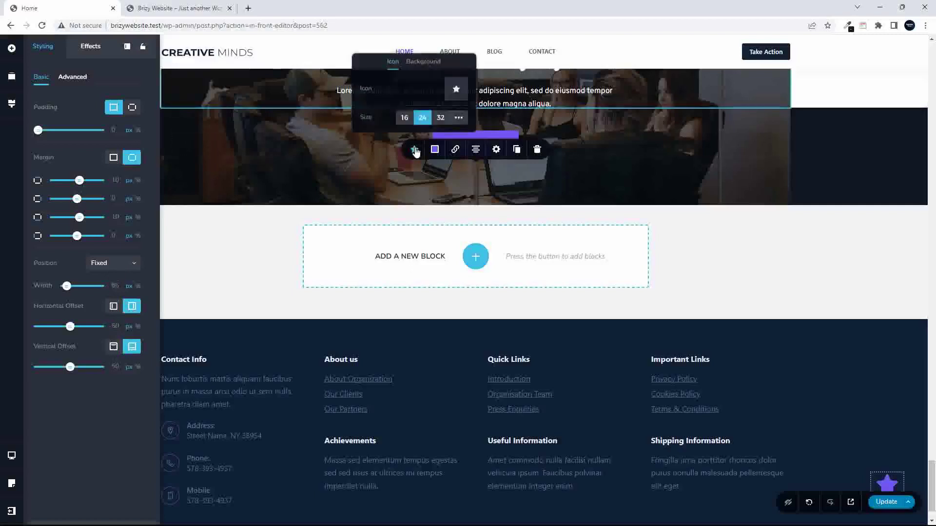
# - Filter the icon picker to Arrows and try an arrow glyph, then a down arrow
pyautogui.click(457, 90)
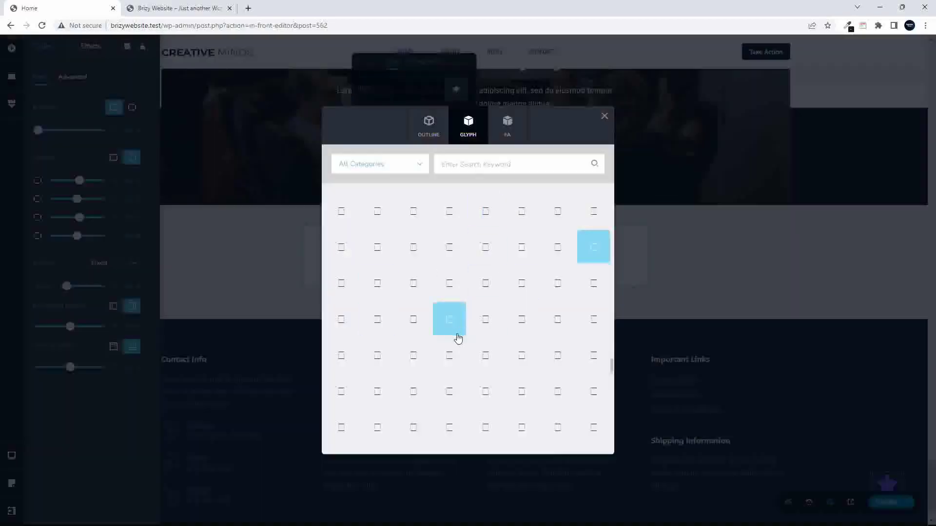
pyautogui.click(419, 166)
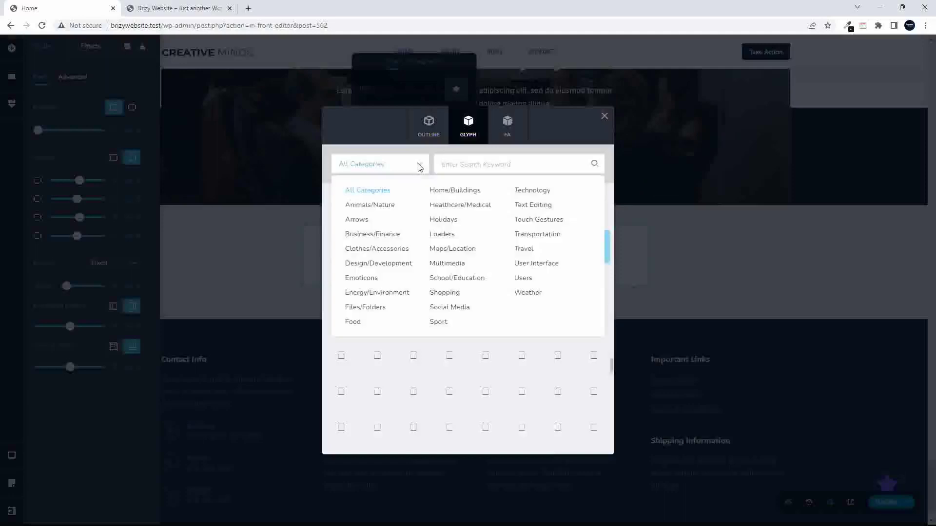
pyautogui.click(361, 220)
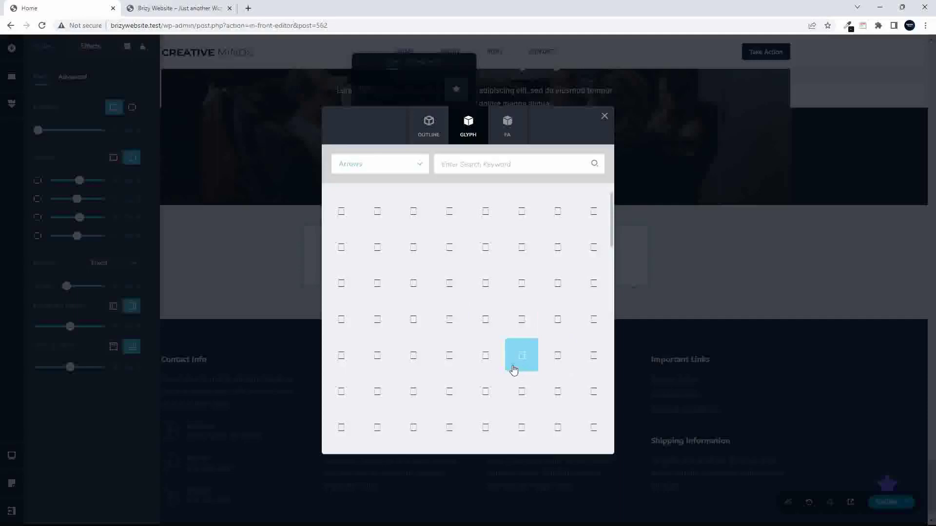
pyautogui.click(523, 356)
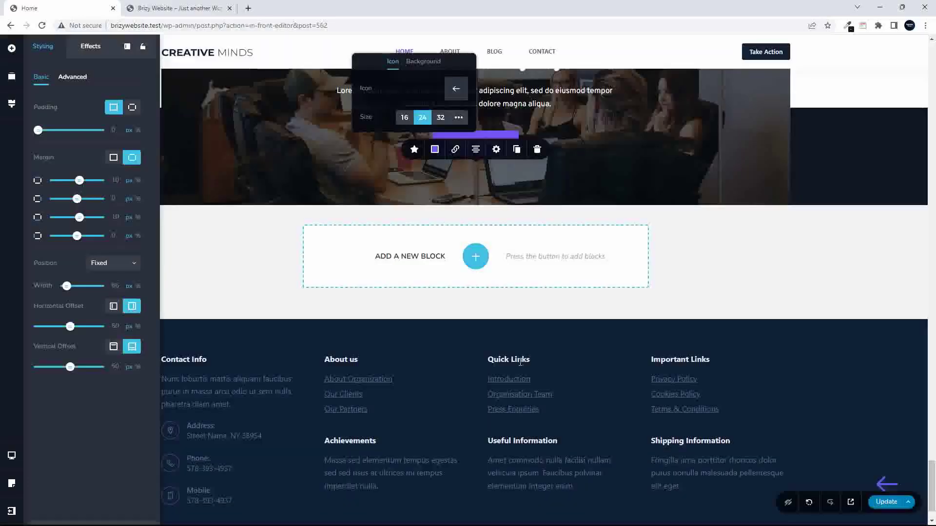
pyautogui.click(458, 88)
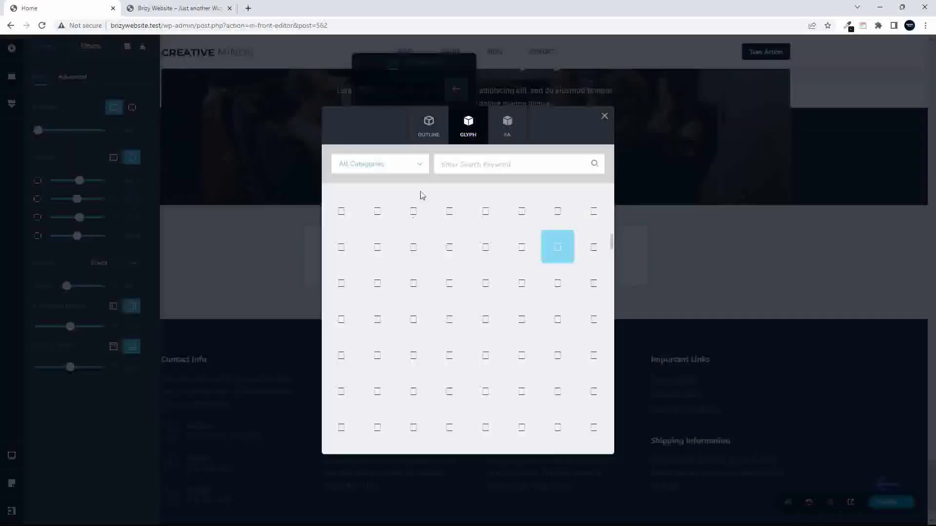
pyautogui.click(394, 164)
pyautogui.click(368, 223)
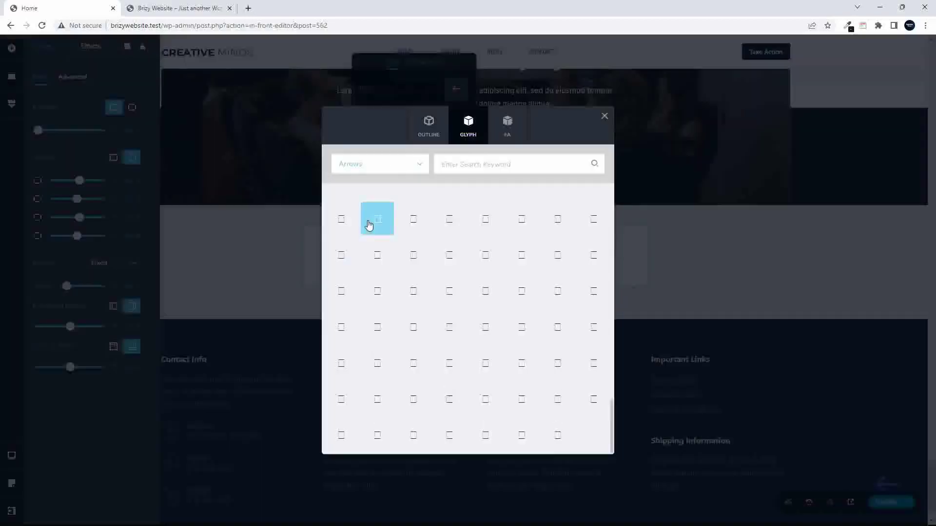
pyautogui.scroll(10, 458, 294)
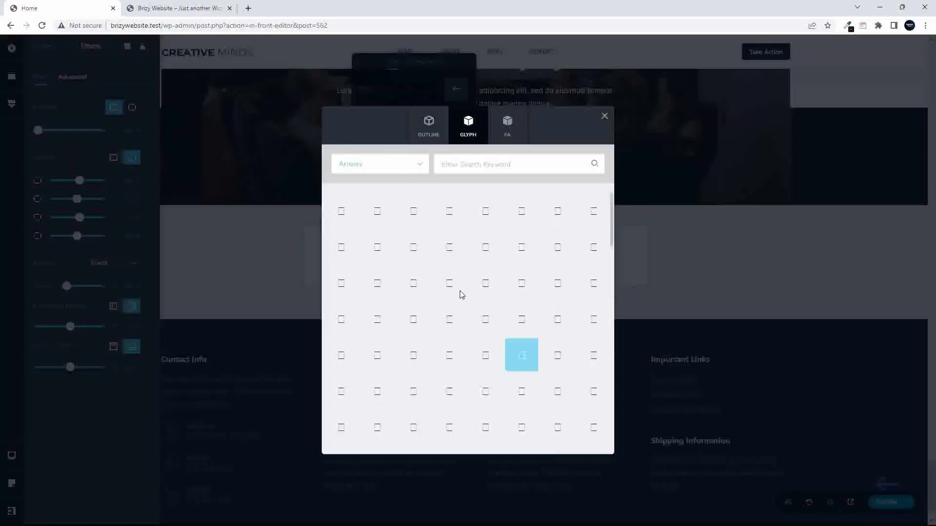
pyautogui.click(560, 363)
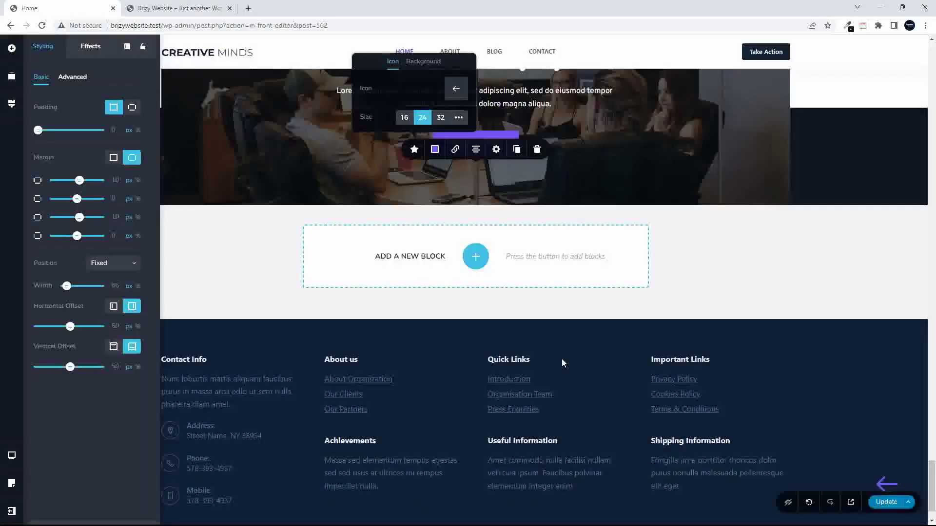
# - Swap the icon to a boxed arrow, then a right-pointing arrow
pyautogui.click(455, 90)
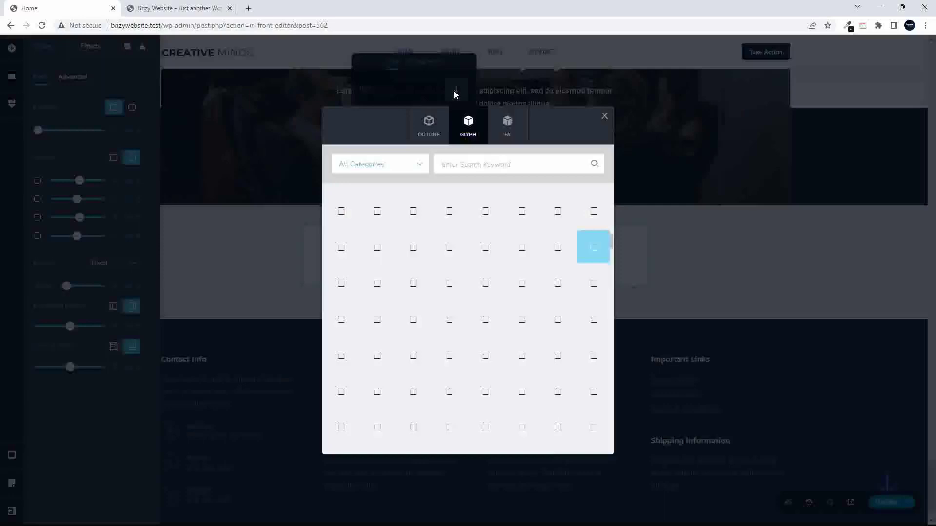
pyautogui.click(402, 168)
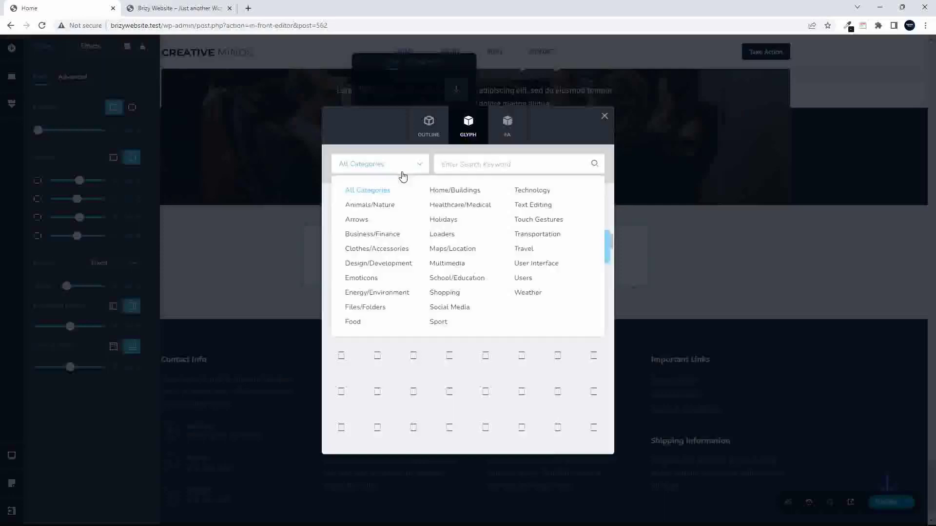
pyautogui.click(370, 221)
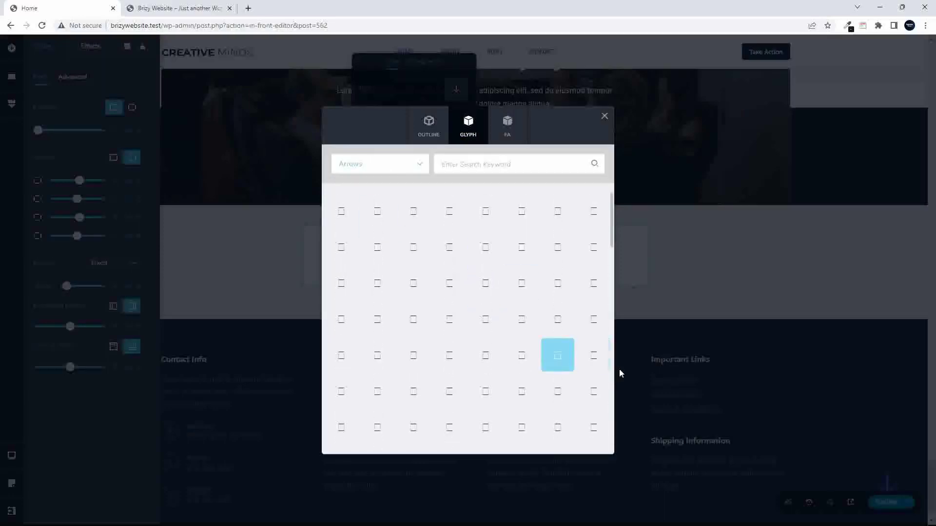
pyautogui.click(595, 357)
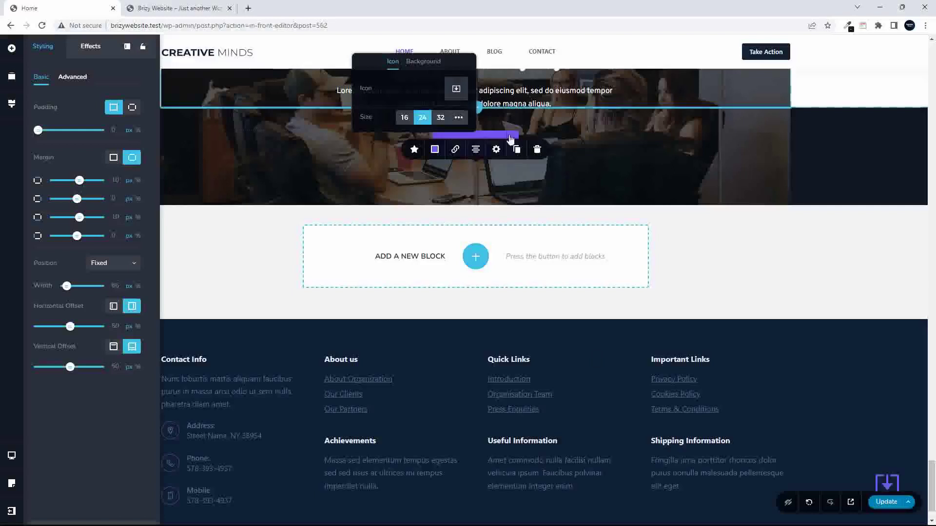
pyautogui.click(456, 89)
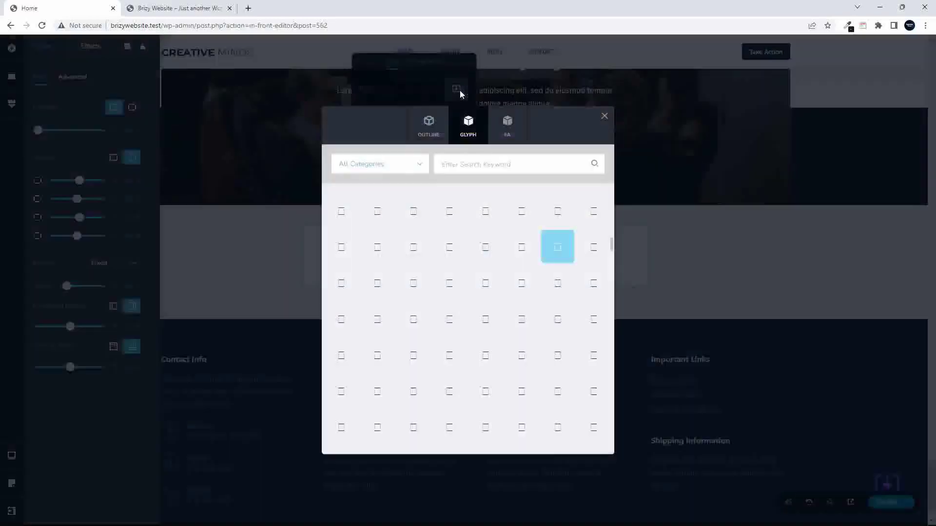
pyautogui.click(406, 168)
pyautogui.click(371, 224)
pyautogui.scroll(5, 499, 299)
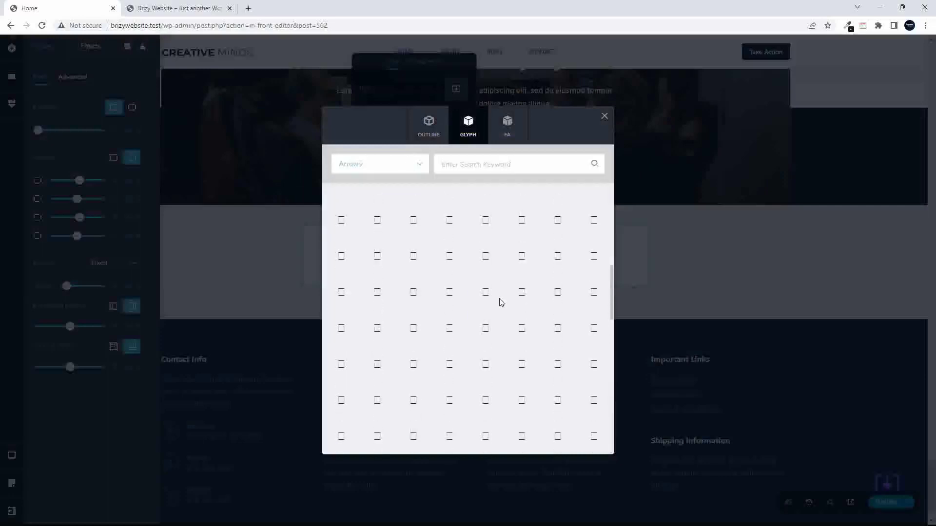
pyautogui.click(480, 361)
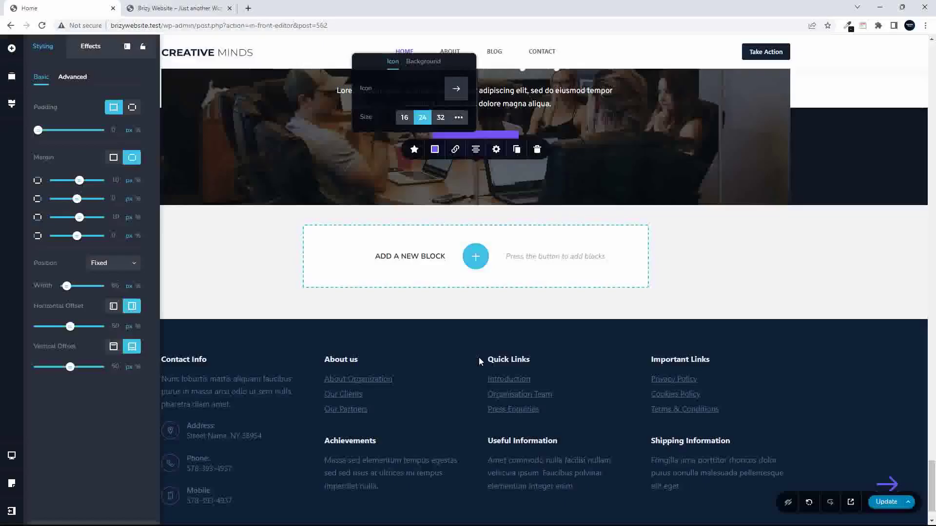
# - Try another right-pointing arrow, then settle on the left-pointing arrow glyph
pyautogui.click(458, 89)
pyautogui.click(416, 167)
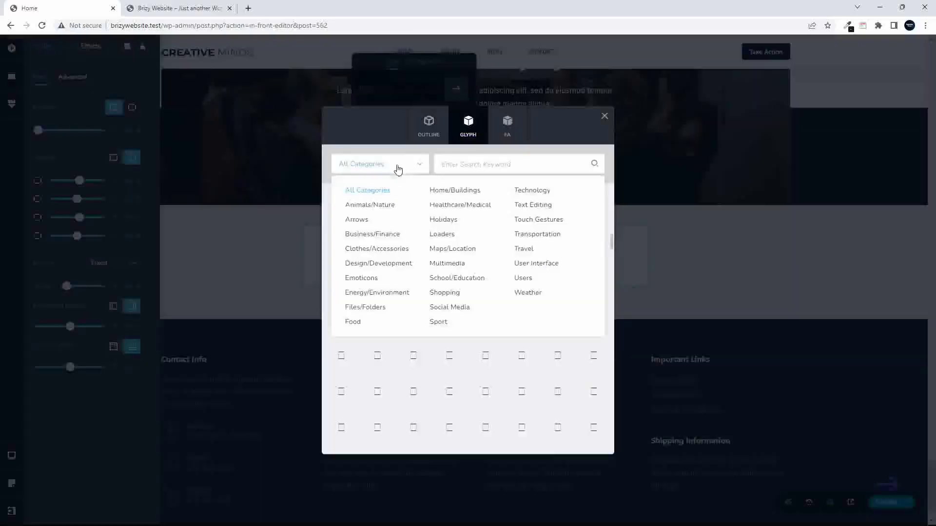
pyautogui.click(376, 232)
pyautogui.scroll(5, 488, 288)
pyautogui.scroll(-1, 511, 304)
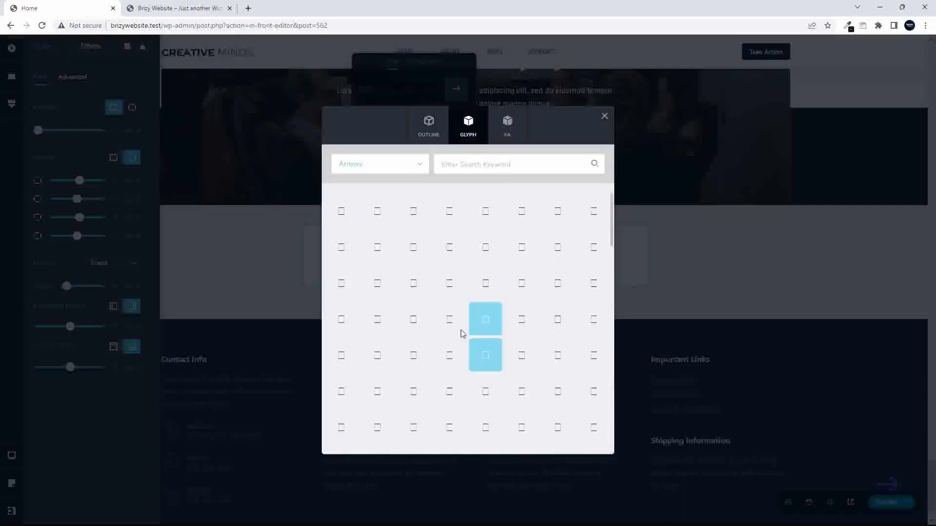
pyautogui.click(446, 361)
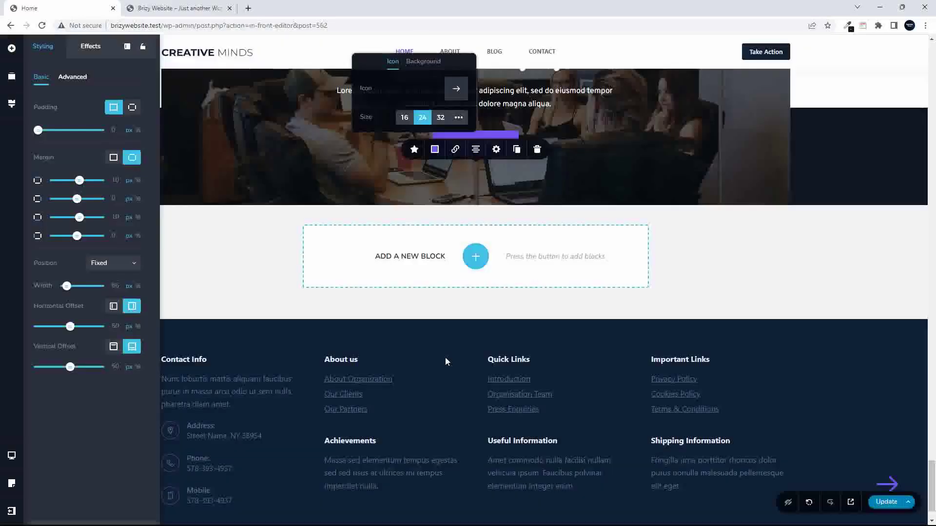
pyautogui.click(454, 90)
pyautogui.click(378, 166)
pyautogui.click(372, 215)
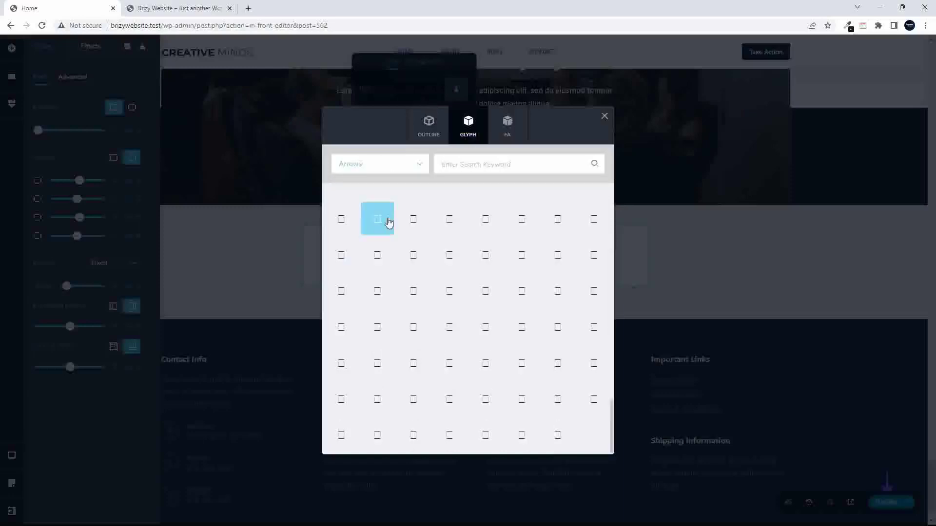
pyautogui.scroll(10, 478, 275)
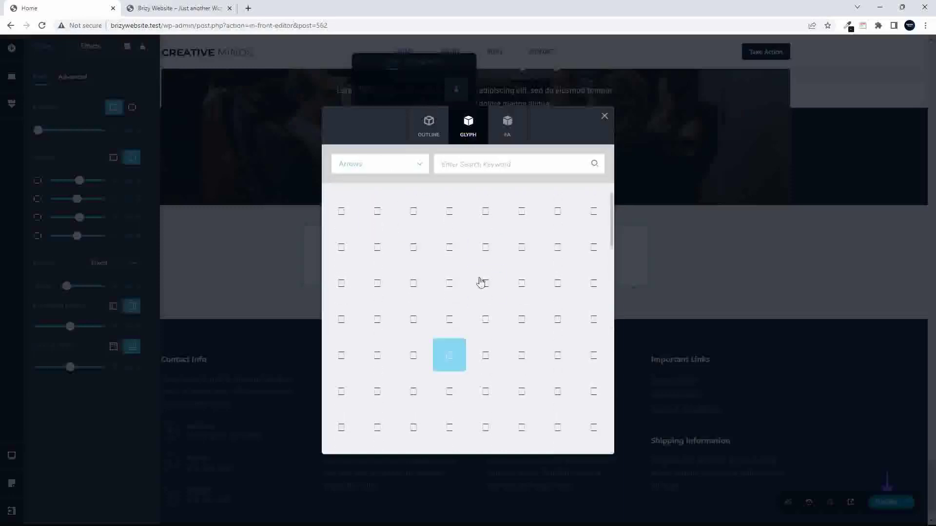
pyautogui.click(412, 357)
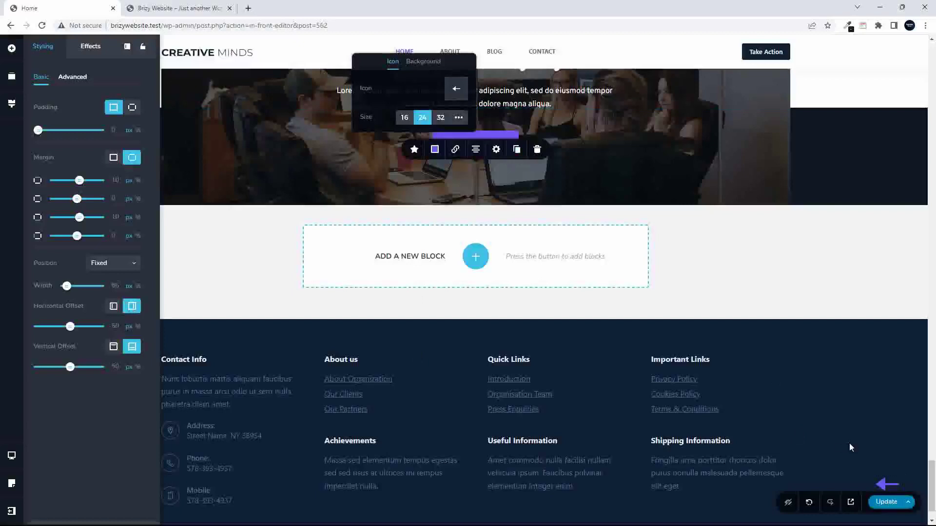
pyautogui.click(886, 486)
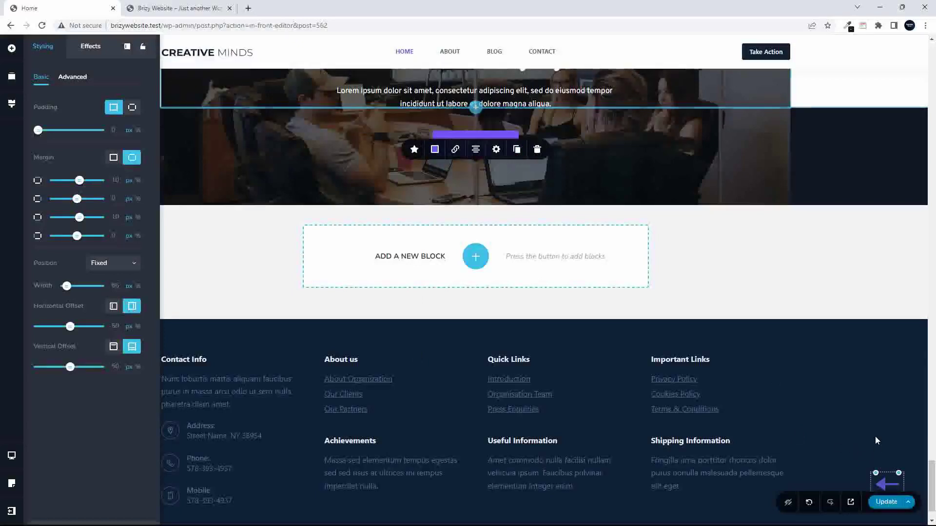
# - Link the floating arrow to the top hero block and save the page
pyautogui.click(887, 487)
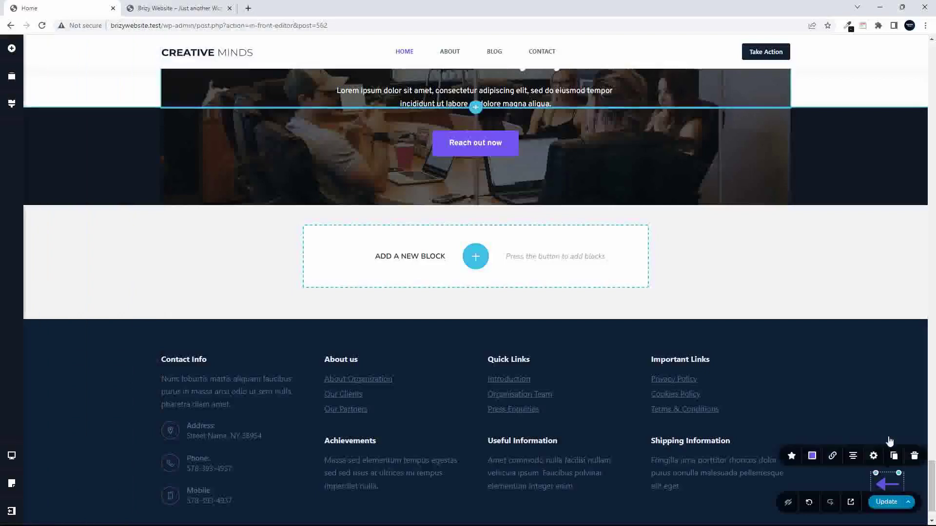
pyautogui.click(832, 457)
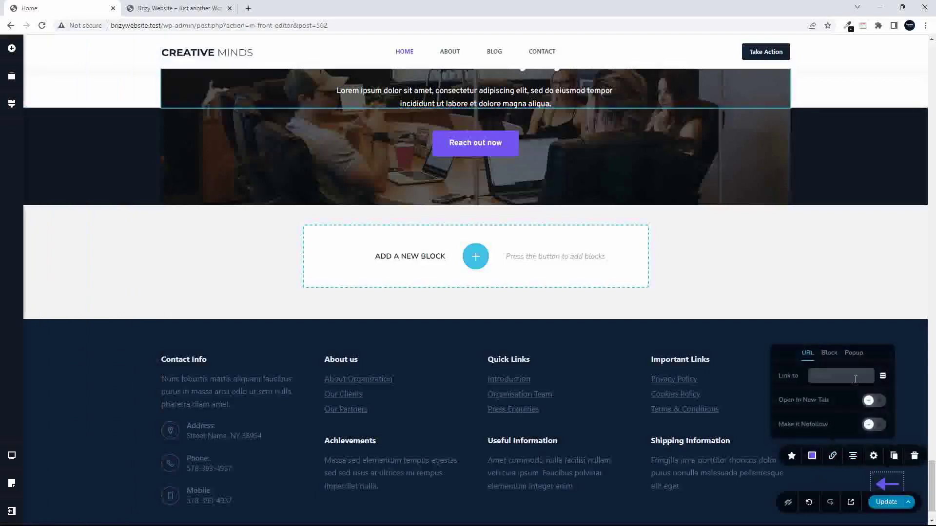
pyautogui.click(829, 354)
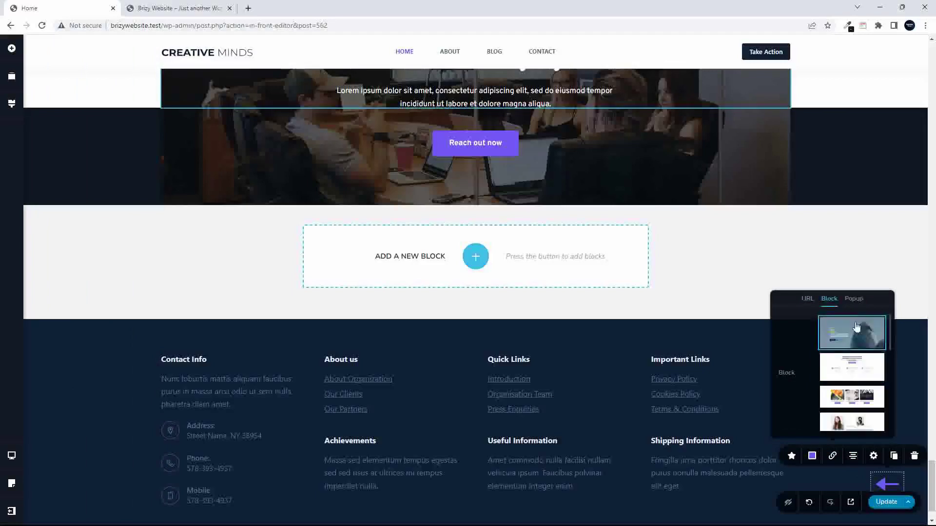
pyautogui.scroll(-1, 862, 348)
pyautogui.scroll(2, 861, 348)
pyautogui.click(860, 334)
pyautogui.click(887, 502)
pyautogui.moveTo(931, 487); pyautogui.dragTo(932, 47)
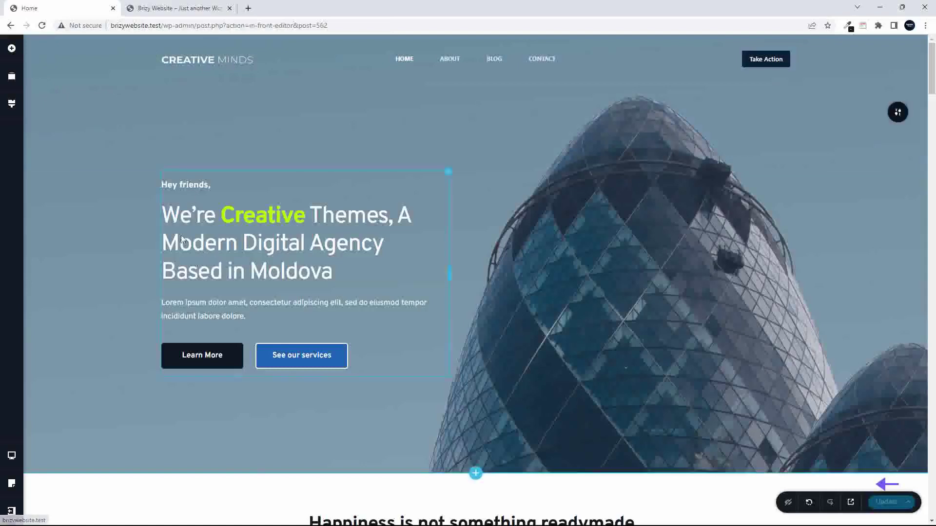
pyautogui.click(178, 8)
pyautogui.click(43, 26)
pyautogui.moveTo(68, 50)
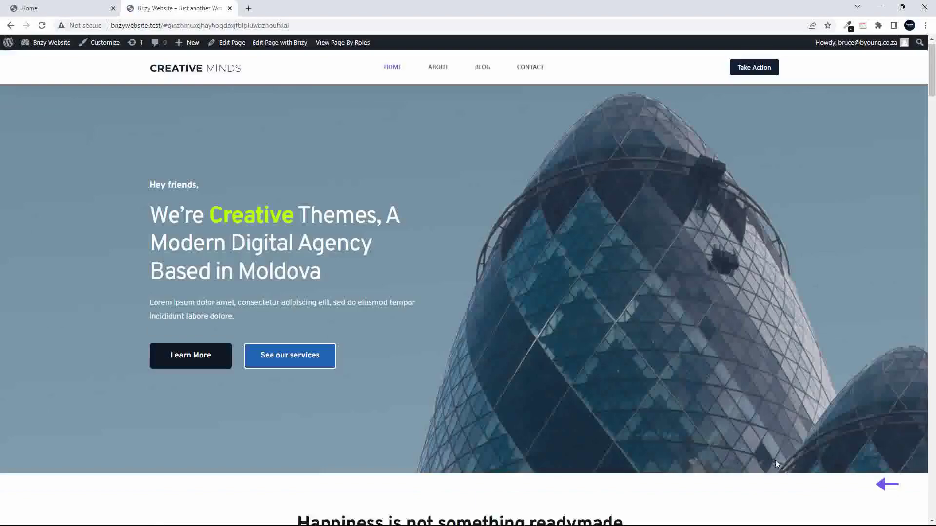
pyautogui.moveTo(932, 70); pyautogui.dragTo(932, 493)
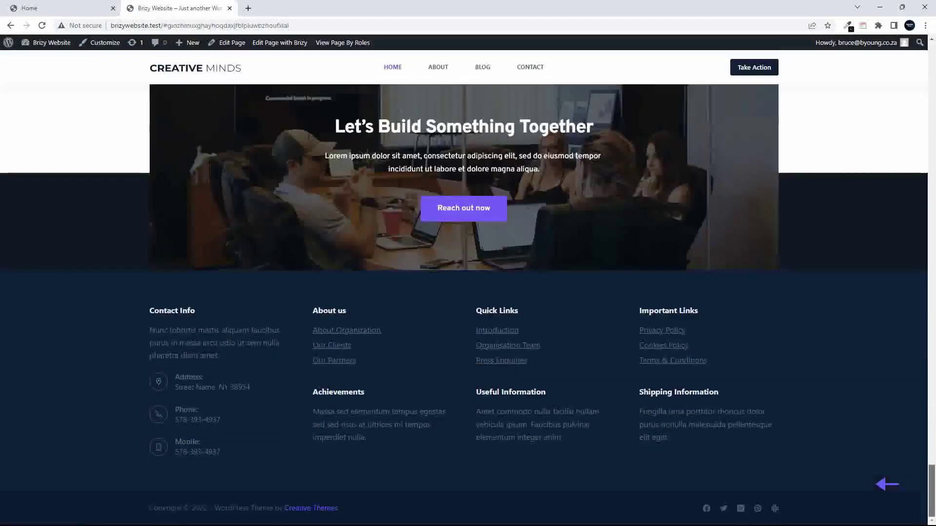
pyautogui.click(887, 486)
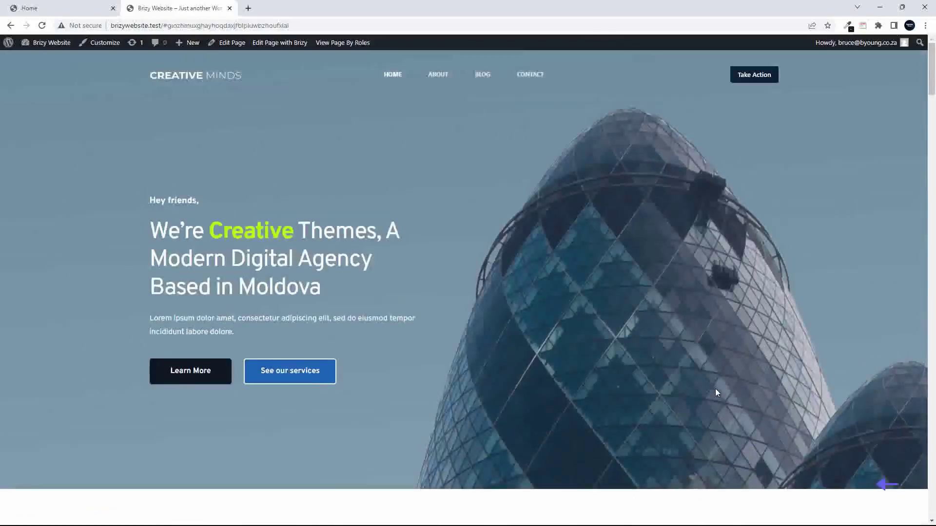
pyautogui.scroll(-1, 716, 393)
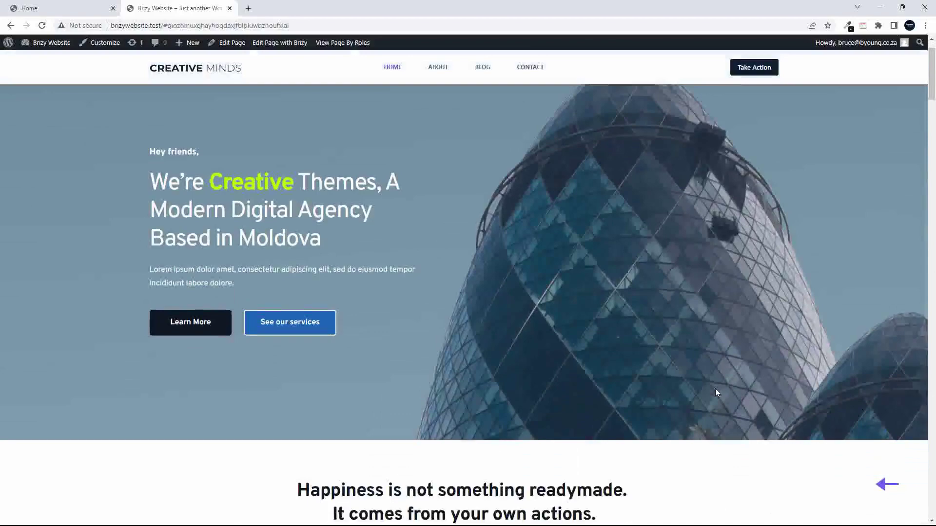
pyautogui.scroll(-8, 715, 393)
pyautogui.scroll(-15, 717, 392)
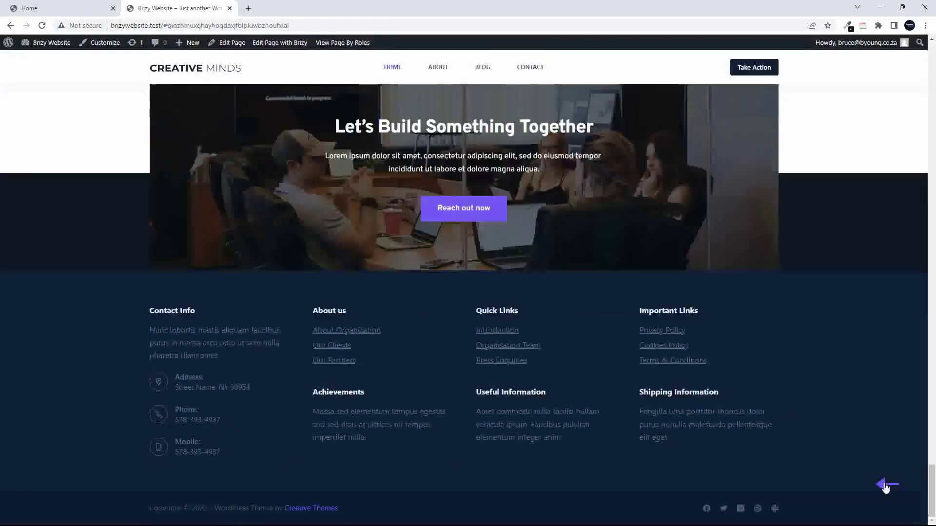
pyautogui.click(885, 486)
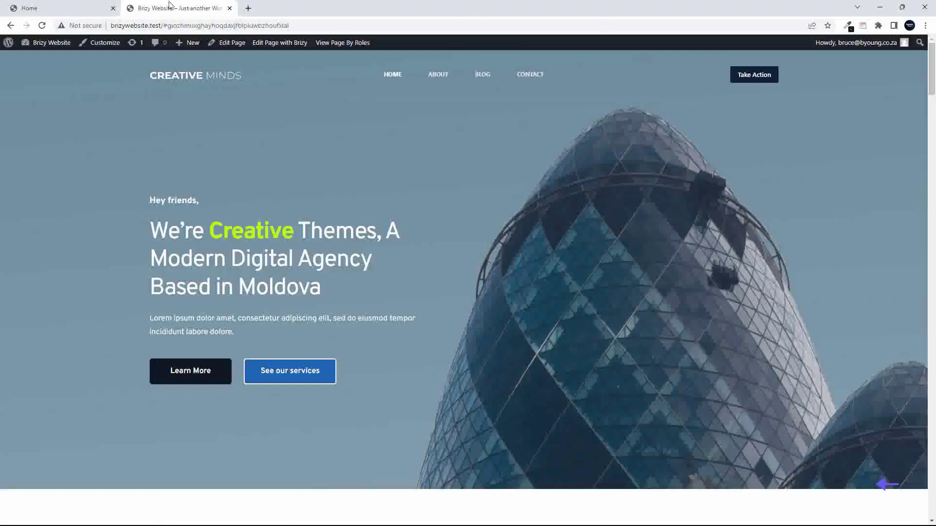
pyautogui.click(70, 7)
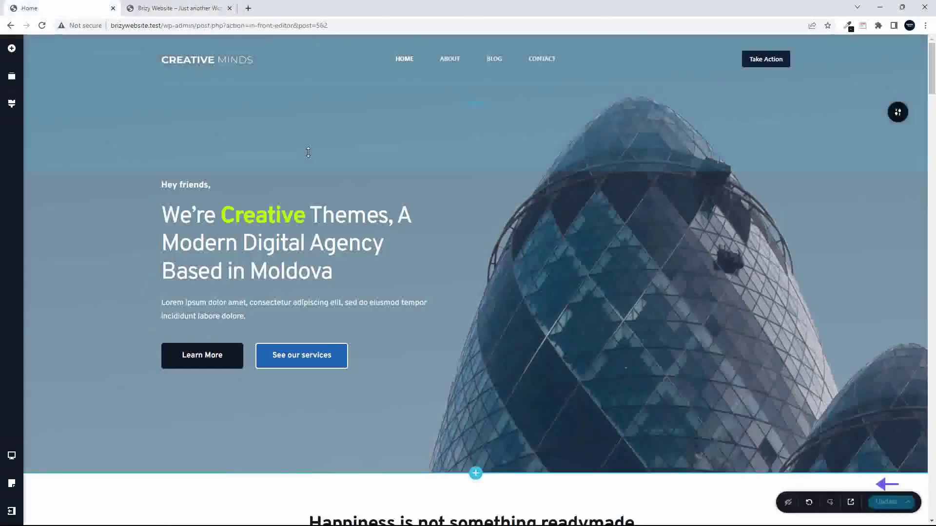